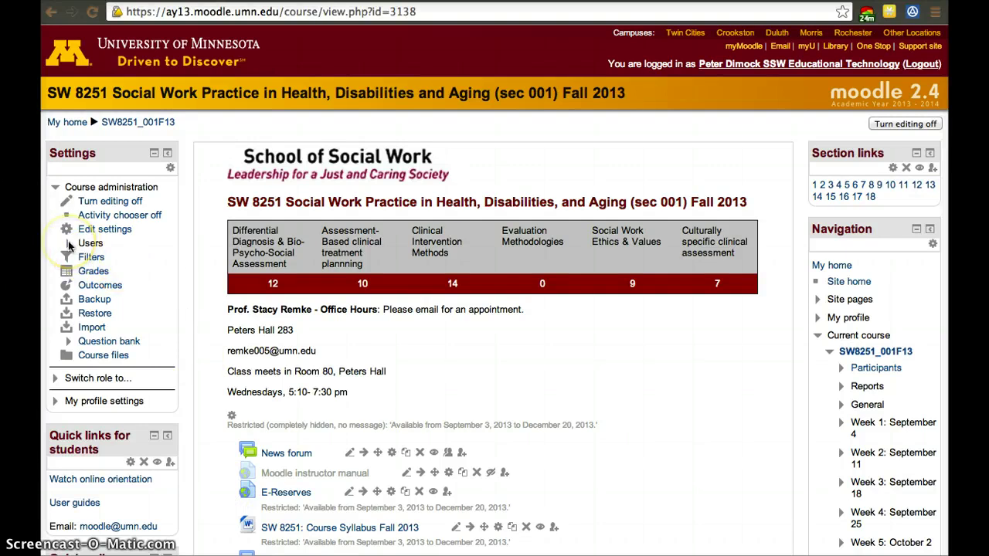
- Expand Users under Course administration and open the SW8251_001F13 Groups page
{"action": "left_click", "coordinate": [69, 243]}
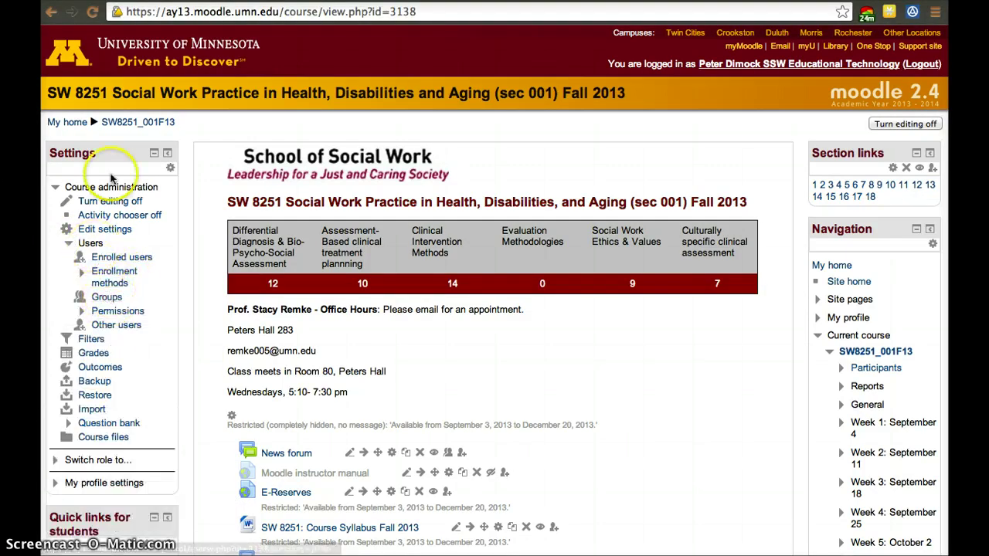
{"action": "left_click", "coordinate": [101, 298]}
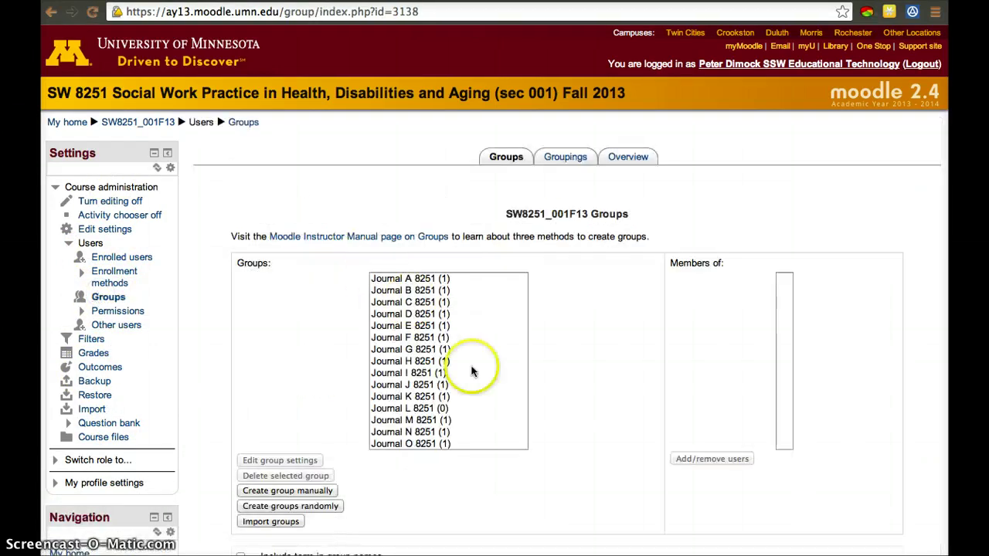
- Scroll through the Groups list: Journal A–V 8251, Site Visit 1–7, and SW 8251_001 (Auto UMNTC)
{"action": "scroll", "coordinate": [473, 372], "scroll_direction": "down", "scroll_amount": 5}
{"action": "scroll", "coordinate": [473, 371], "scroll_direction": "up", "scroll_amount": 4}
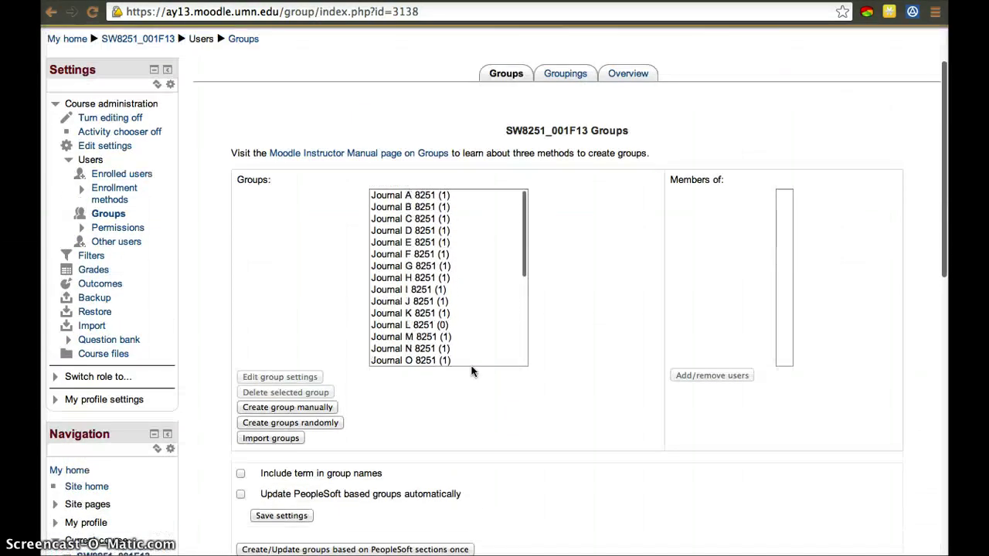
{"action": "scroll", "coordinate": [473, 372], "scroll_direction": "up", "scroll_amount": 1}
{"action": "scroll", "coordinate": [473, 372], "scroll_direction": "down", "scroll_amount": 5}
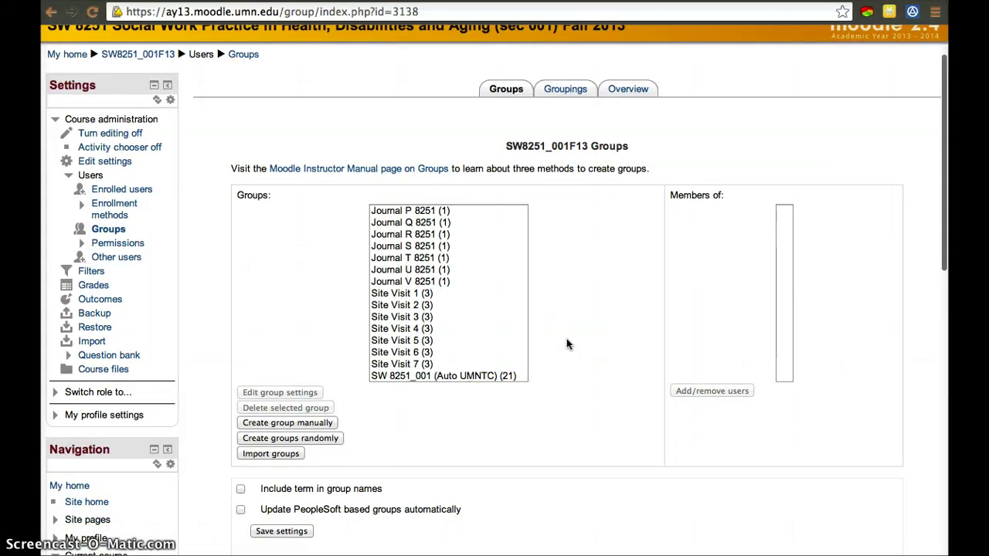
{"action": "scroll", "coordinate": [566, 344], "scroll_direction": "up", "scroll_amount": 2}
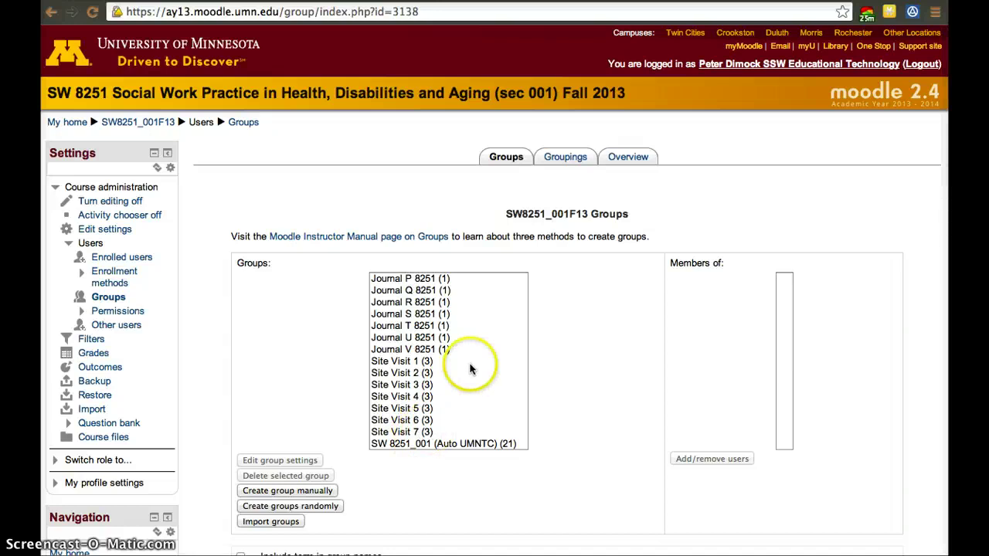
{"action": "scroll", "coordinate": [473, 370], "scroll_direction": "up", "scroll_amount": 5}
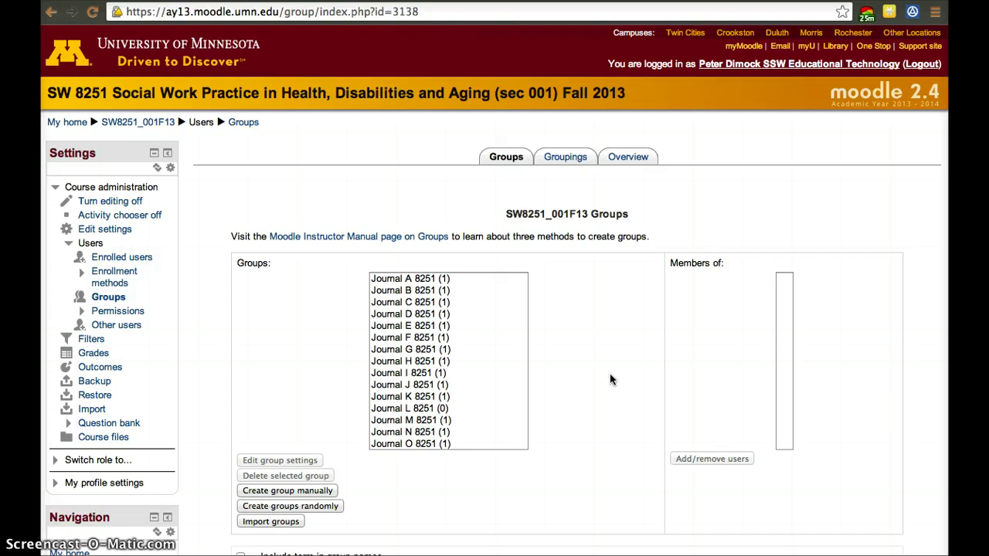
- View the Groupings list, which holds only Journals, and start a new grouping
{"action": "left_click", "coordinate": [568, 156]}
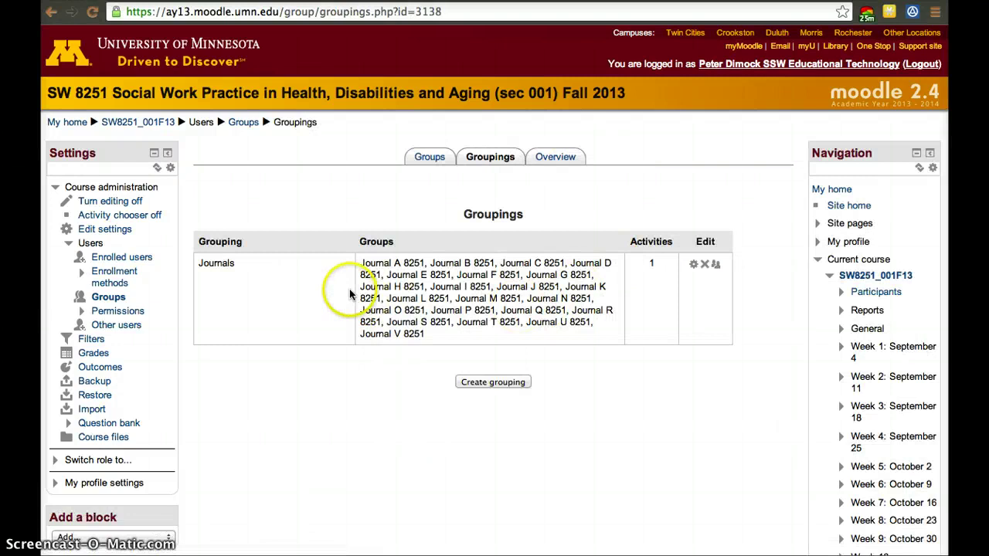
{"action": "left_click", "coordinate": [504, 386]}
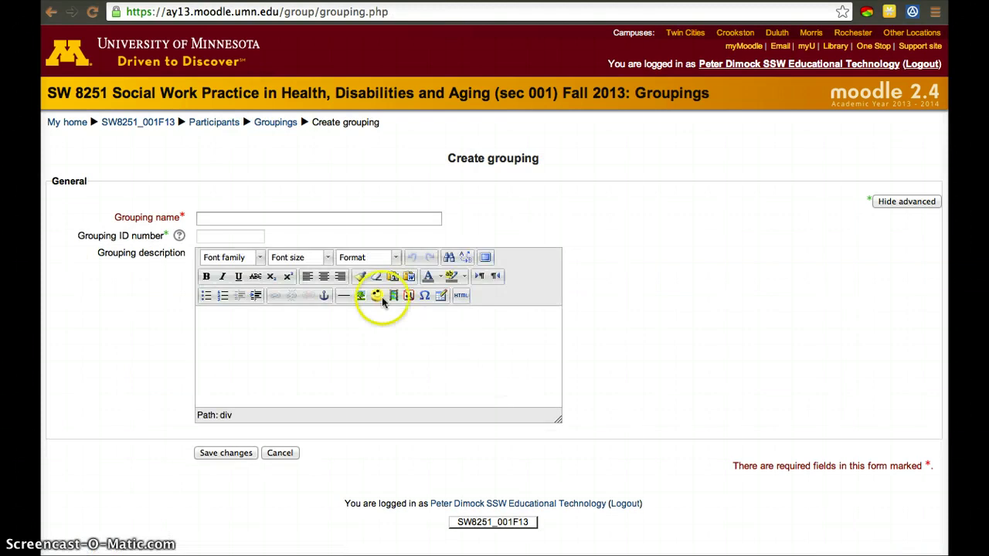
- Save a new empty grouping named 'Site Visits' and go to its Add/remove groups page
{"action": "left_click", "coordinate": [342, 220]}
{"action": "type", "text": "Site Visits"}
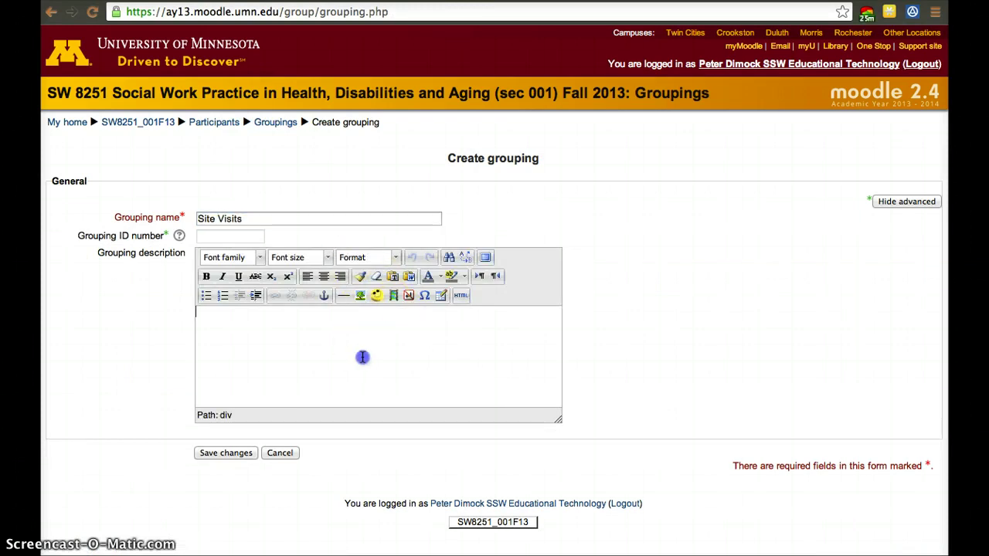
{"action": "left_click", "coordinate": [240, 453]}
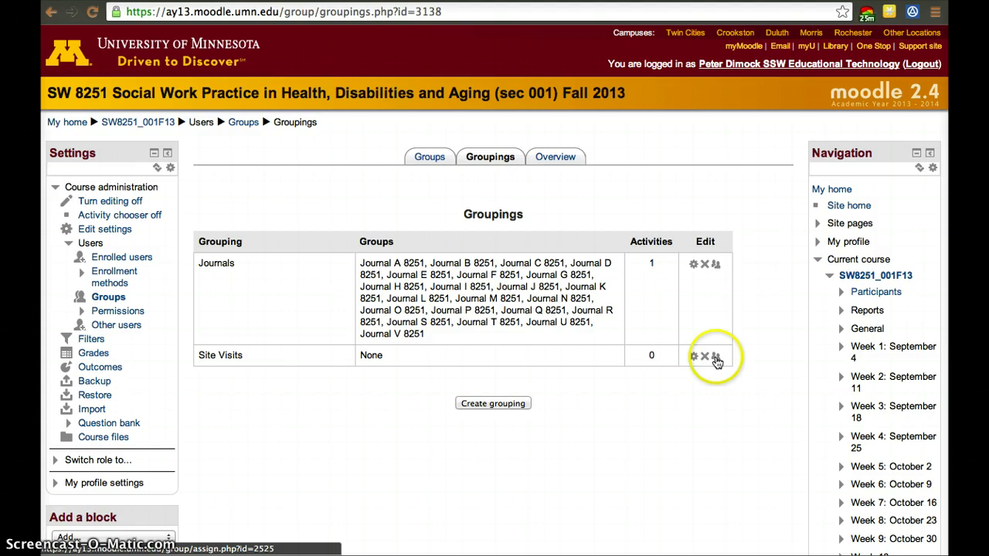
{"action": "left_click", "coordinate": [716, 360]}
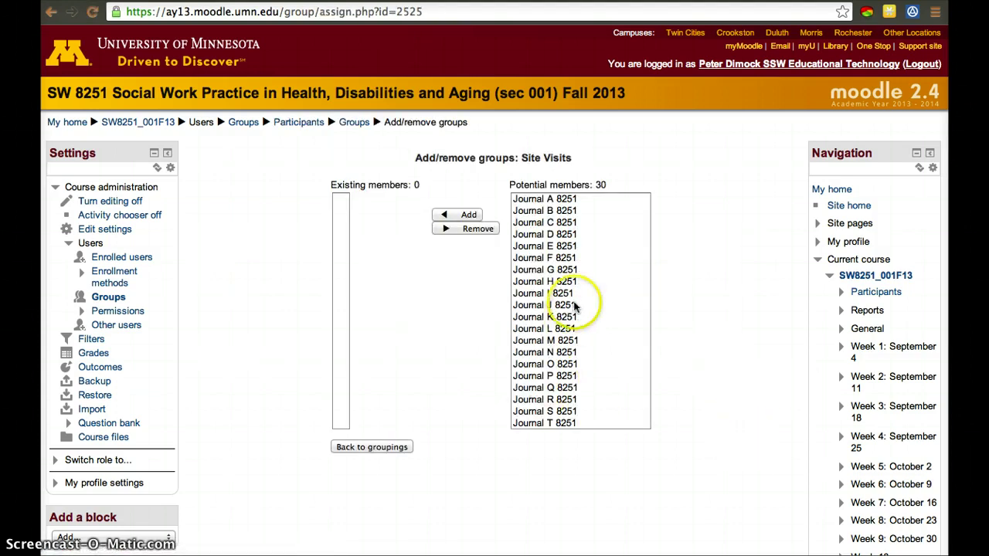
- Add groups Site Visit 1 through Site Visit 7 to the Site Visits grouping
{"action": "scroll", "coordinate": [578, 328], "scroll_direction": "down", "scroll_amount": 5}
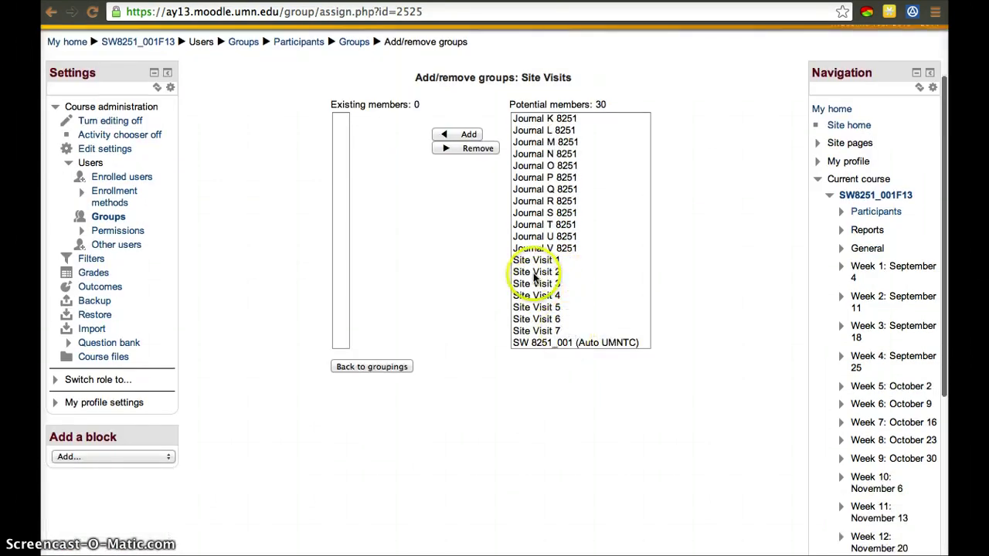
{"action": "left_click", "coordinate": [535, 260]}
{"action": "left_click", "coordinate": [543, 332], "text": "shift"}
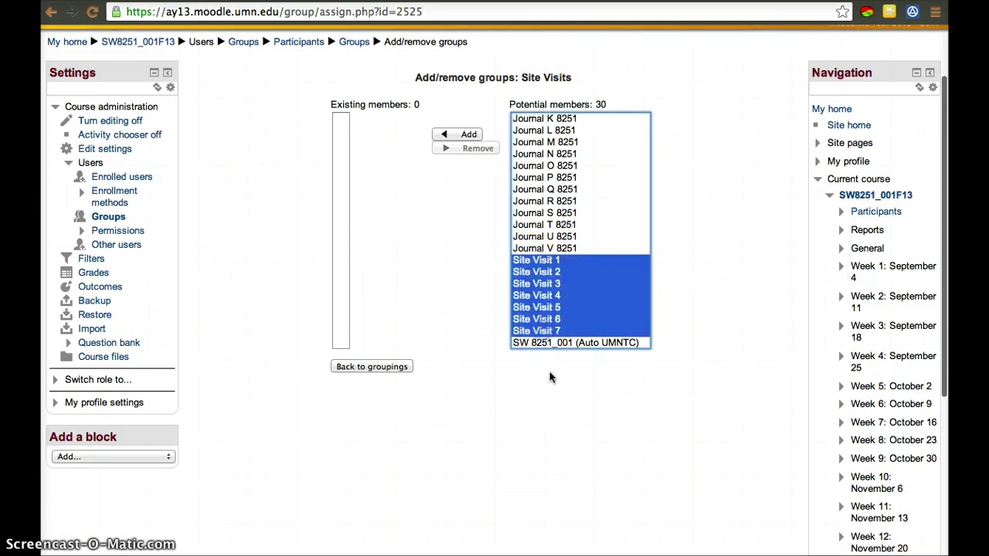
{"action": "left_click", "coordinate": [458, 135]}
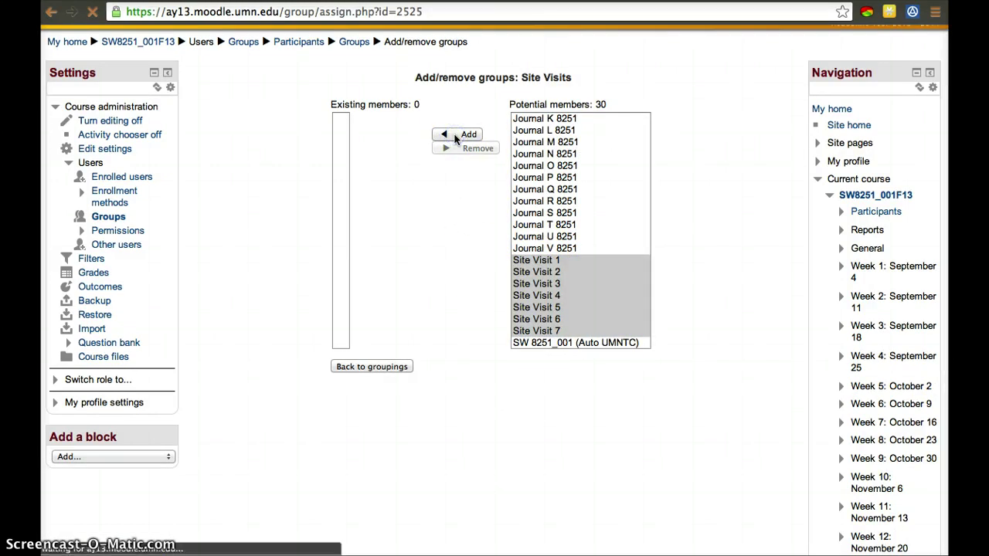
{"action": "left_click", "coordinate": [389, 453]}
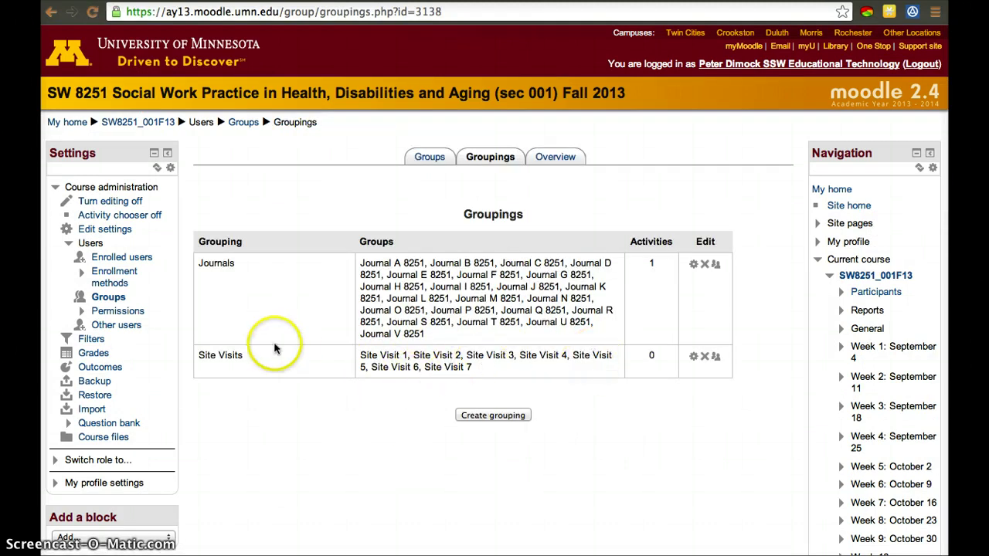
{"action": "left_click", "coordinate": [556, 163]}
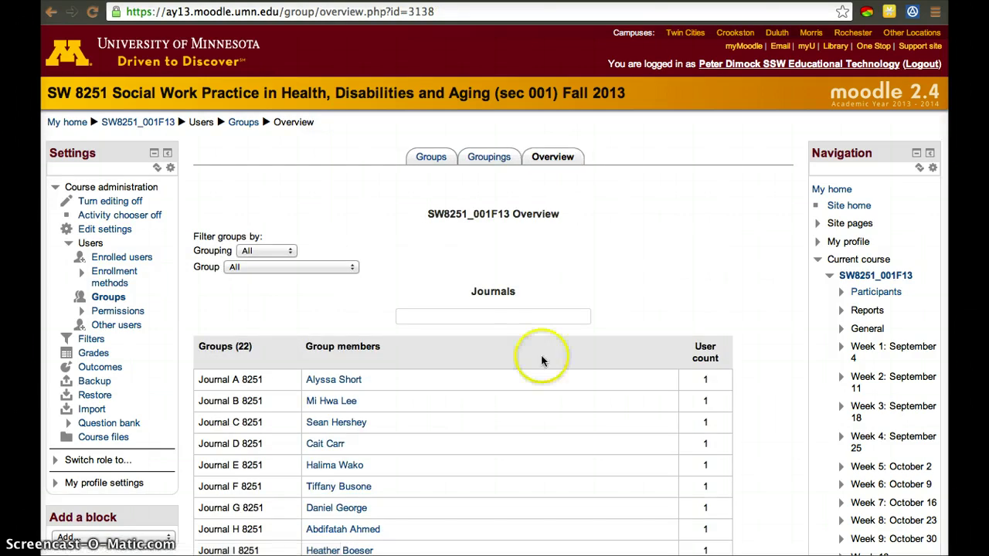
{"action": "scroll", "coordinate": [541, 360], "scroll_direction": "down", "scroll_amount": 10}
{"action": "scroll", "coordinate": [541, 360], "scroll_direction": "down", "scroll_amount": 5}
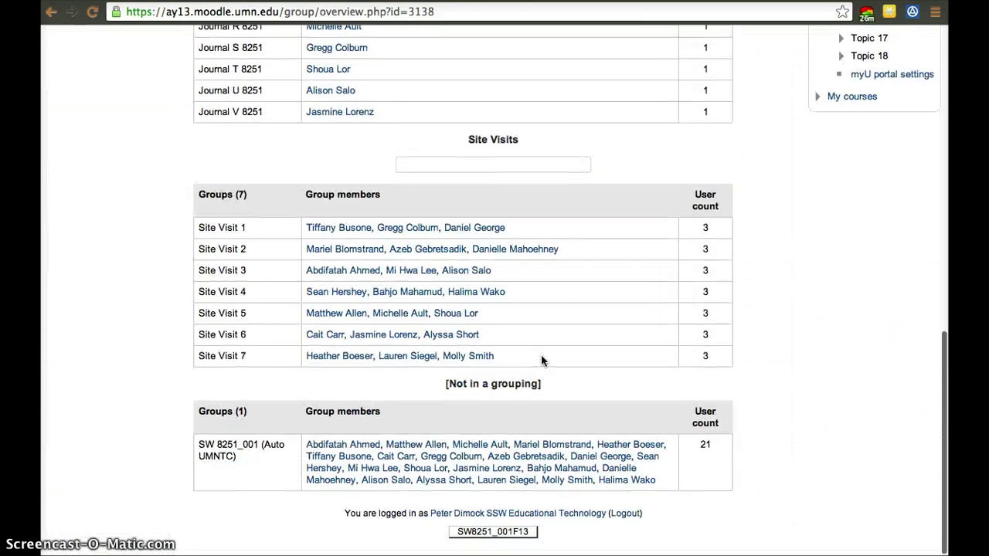
{"action": "scroll", "coordinate": [274, 166], "scroll_direction": "up", "scroll_amount": 7}
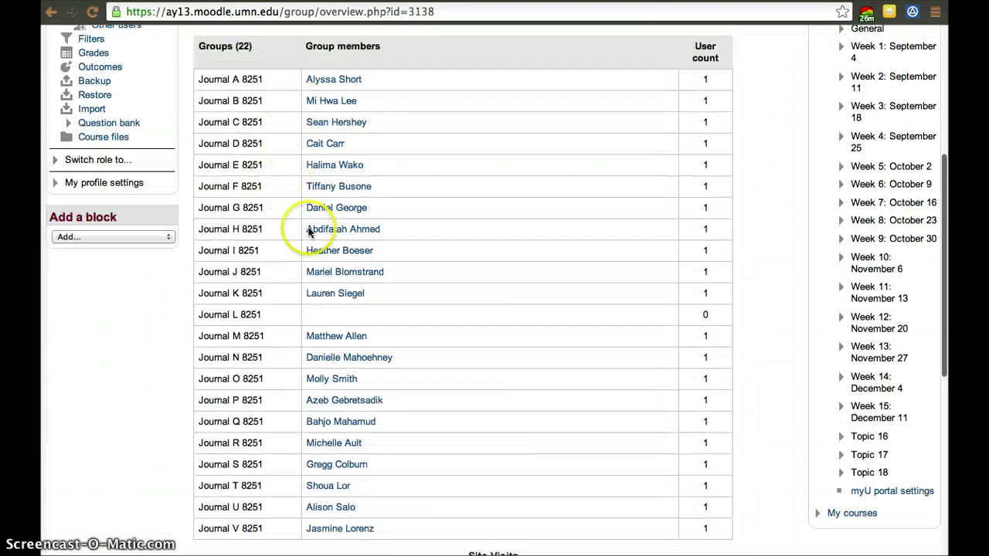
{"action": "scroll", "coordinate": [390, 448], "scroll_direction": "down", "scroll_amount": 2}
{"action": "scroll", "coordinate": [404, 473], "scroll_direction": "down", "scroll_amount": 5}
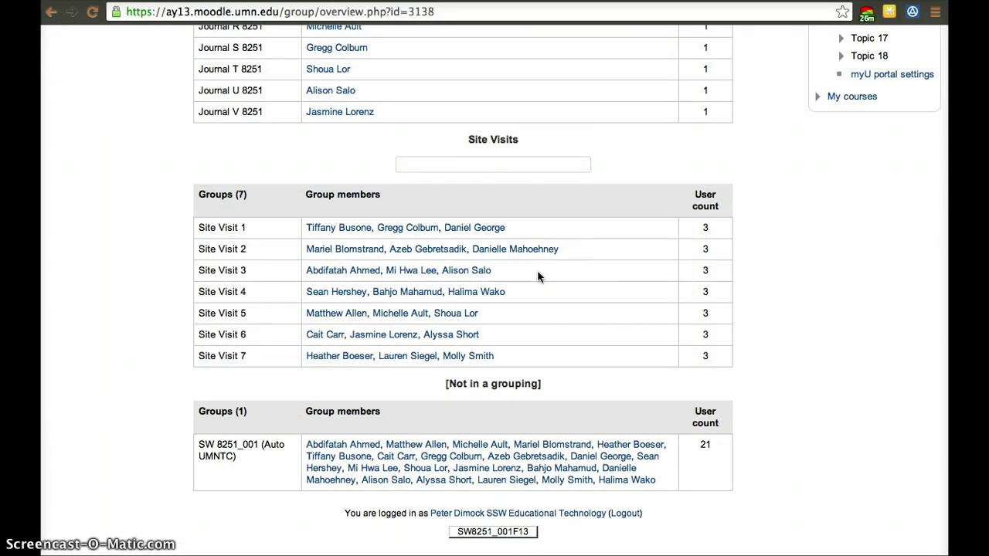
{"action": "scroll", "coordinate": [539, 276], "scroll_direction": "down", "scroll_amount": 1}
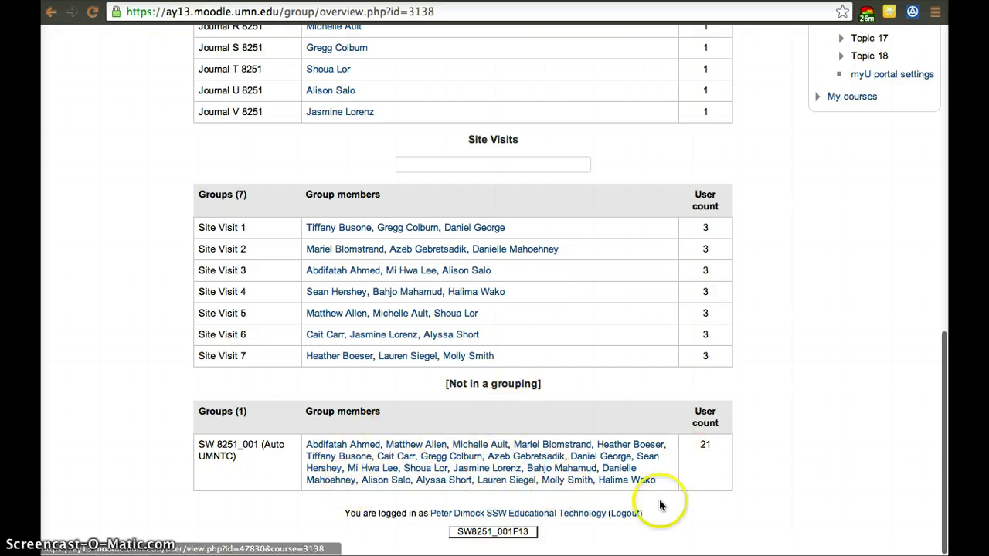
{"action": "scroll", "coordinate": [721, 492], "scroll_direction": "up", "scroll_amount": 15}
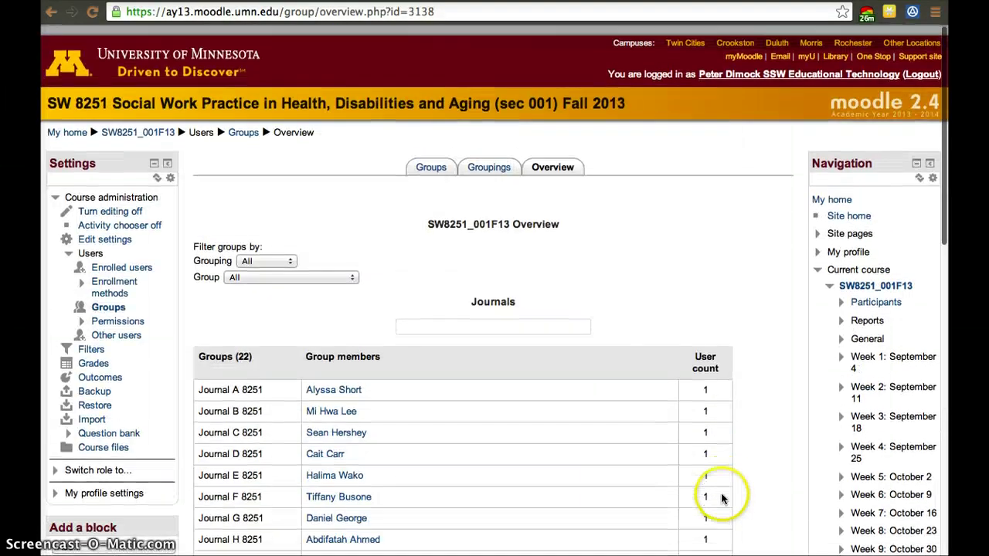
{"action": "left_click", "coordinate": [501, 161]}
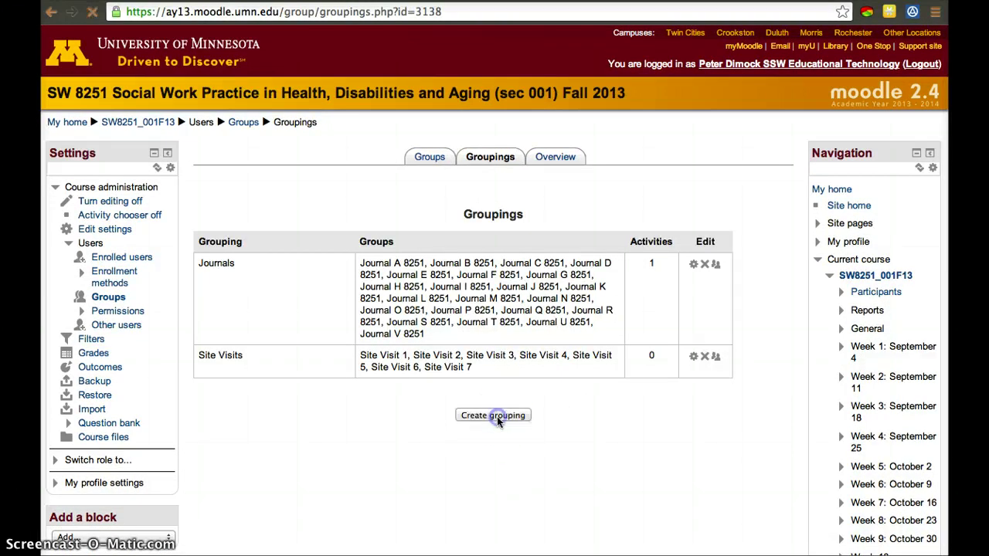
- Create and save a third grouping named 'All Students' with no groups
{"action": "left_click", "coordinate": [497, 417]}
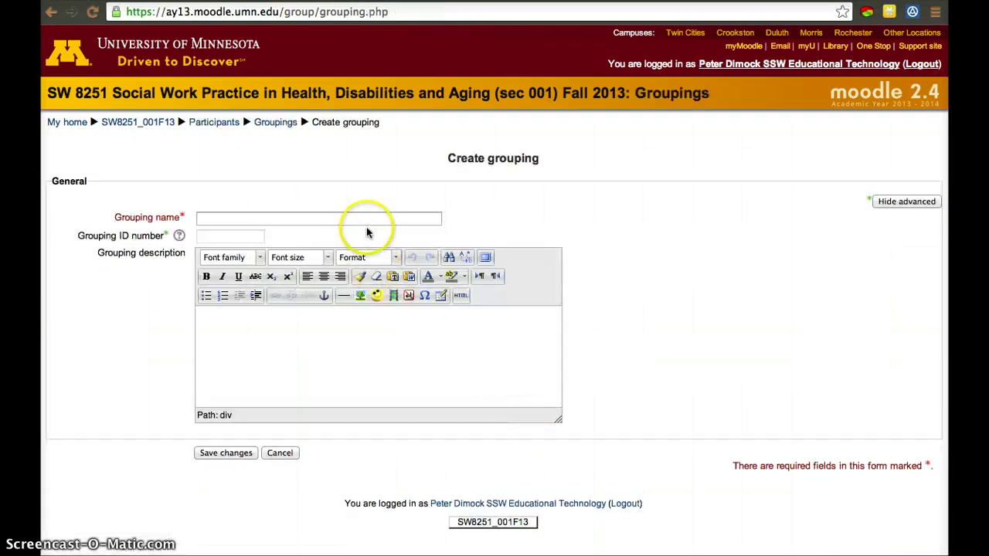
{"action": "left_click", "coordinate": [370, 221]}
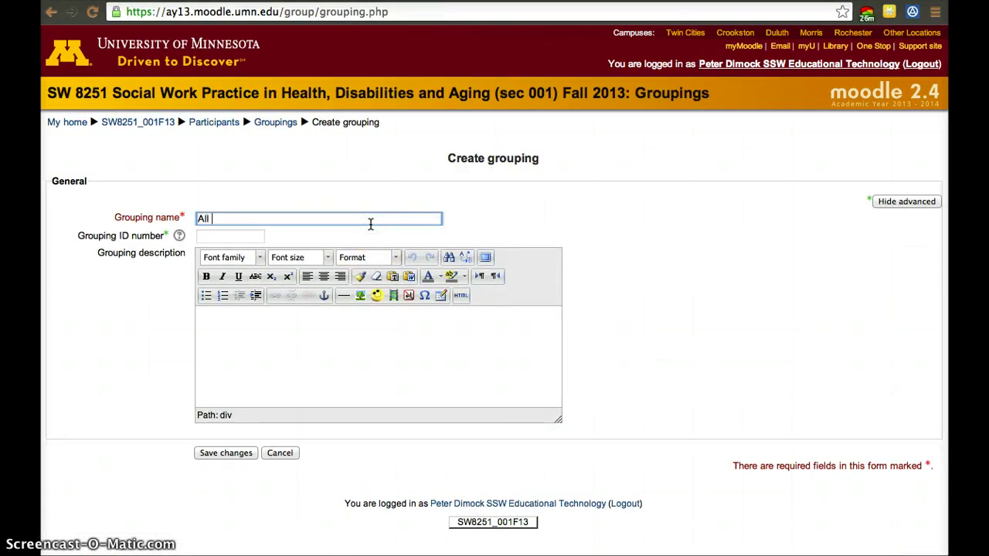
{"action": "type", "text": "All Students"}
{"action": "left_click", "coordinate": [228, 453]}
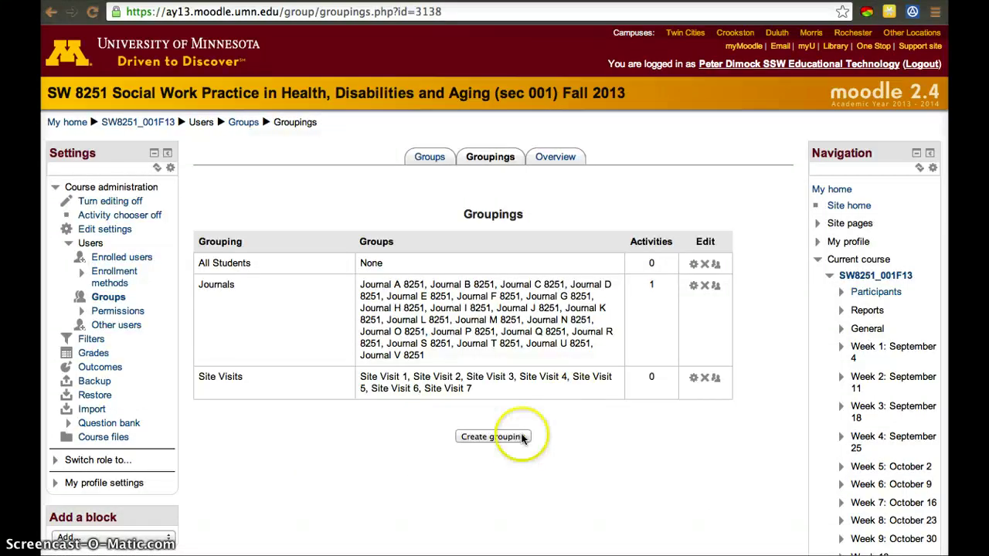
- Add the SW 8251_001 (Auto UMNTC) group to the All Students grouping
{"action": "left_click", "coordinate": [716, 264]}
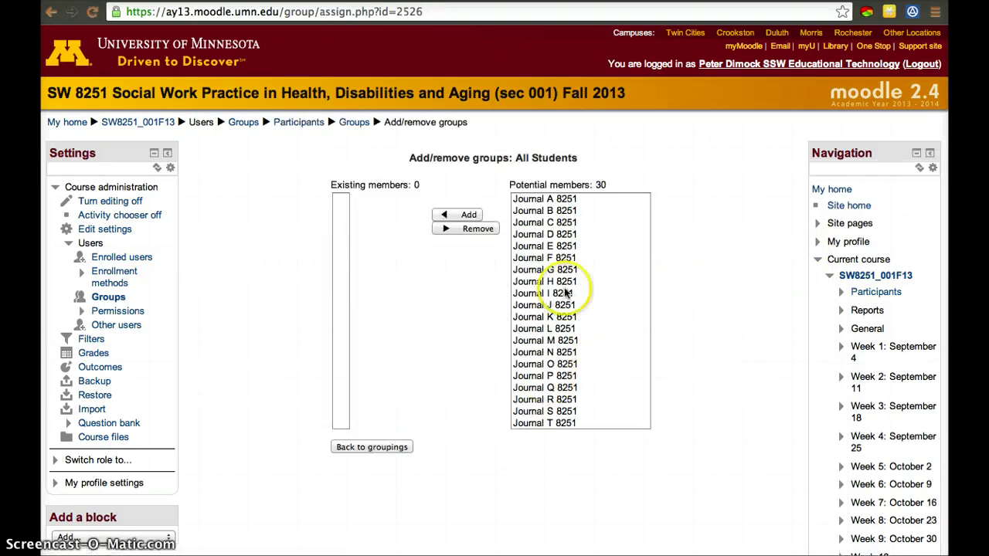
{"action": "scroll", "coordinate": [564, 286], "scroll_direction": "down", "scroll_amount": 5}
{"action": "scroll", "coordinate": [575, 223], "scroll_direction": "up", "scroll_amount": 5}
{"action": "scroll", "coordinate": [574, 232], "scroll_direction": "down", "scroll_amount": 6}
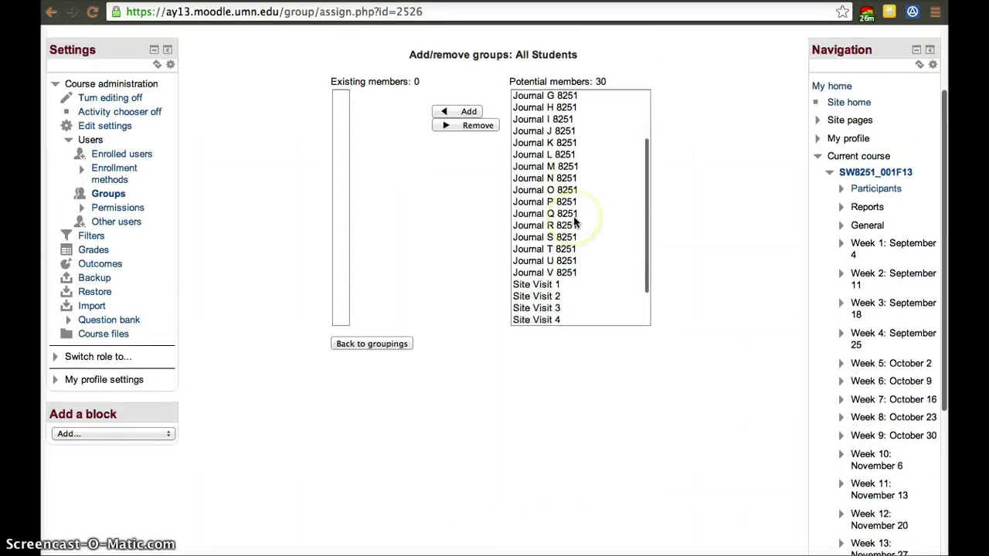
{"action": "left_click", "coordinate": [559, 221]}
{"action": "scroll", "coordinate": [735, 198], "scroll_direction": "up", "scroll_amount": 4}
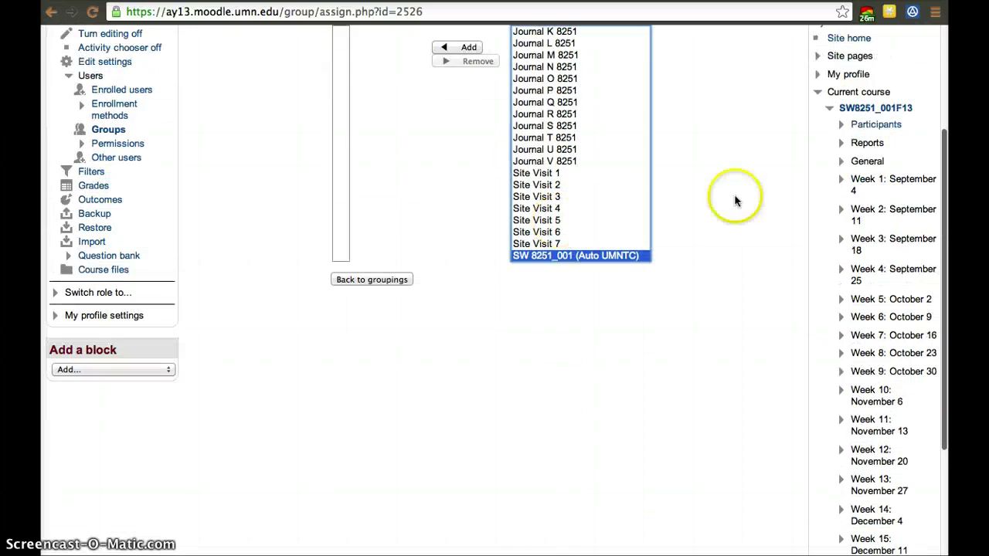
{"action": "left_click", "coordinate": [469, 175]}
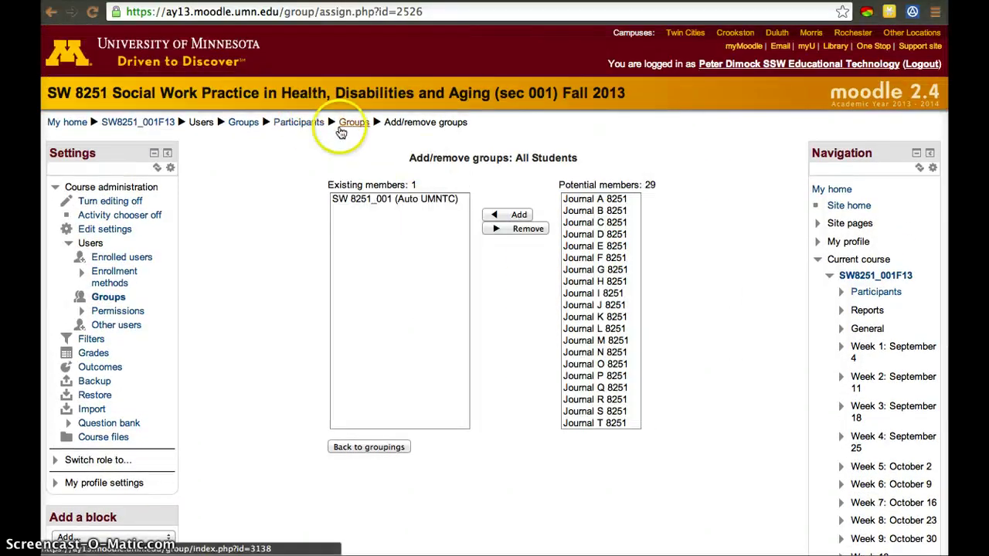
{"action": "left_click", "coordinate": [361, 447]}
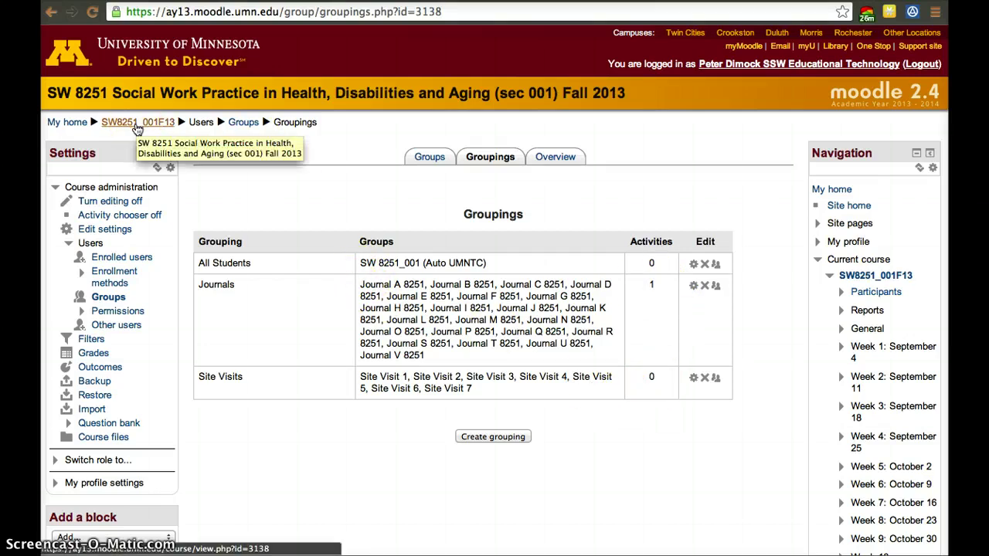
- Go to the SW8251_001F13 course home page and scroll through its activities
{"action": "left_click", "coordinate": [137, 128]}
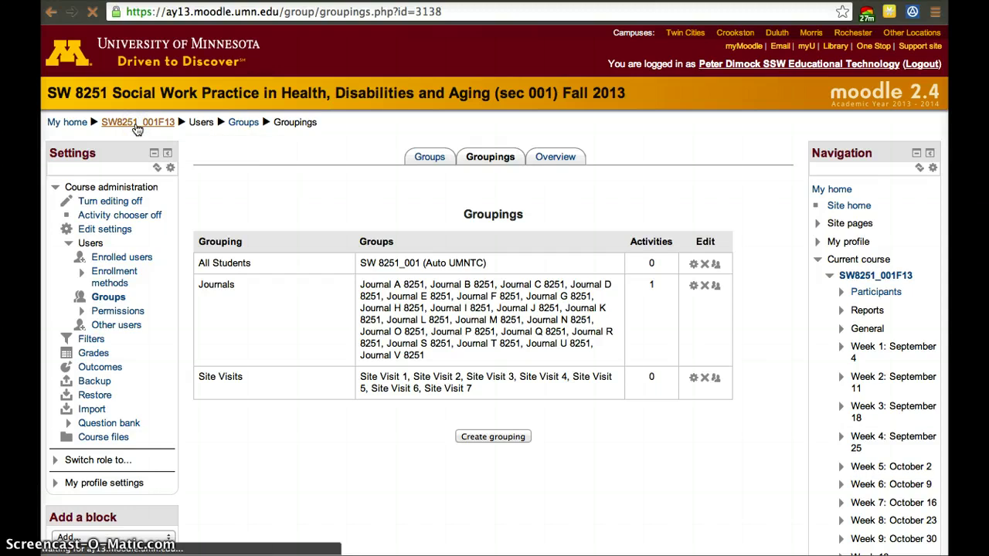
{"action": "scroll", "coordinate": [508, 287], "scroll_direction": "down", "scroll_amount": 5}
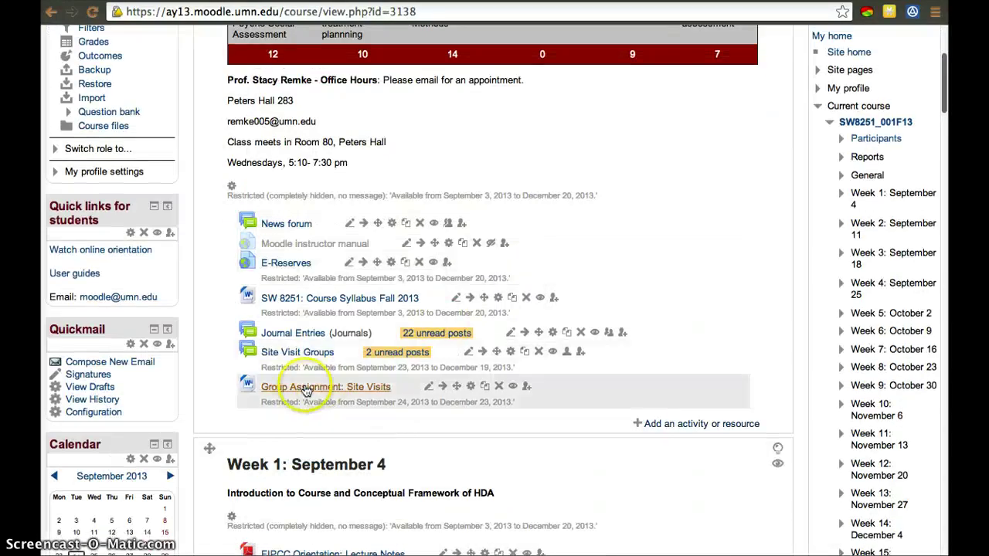
{"action": "left_click", "coordinate": [308, 354]}
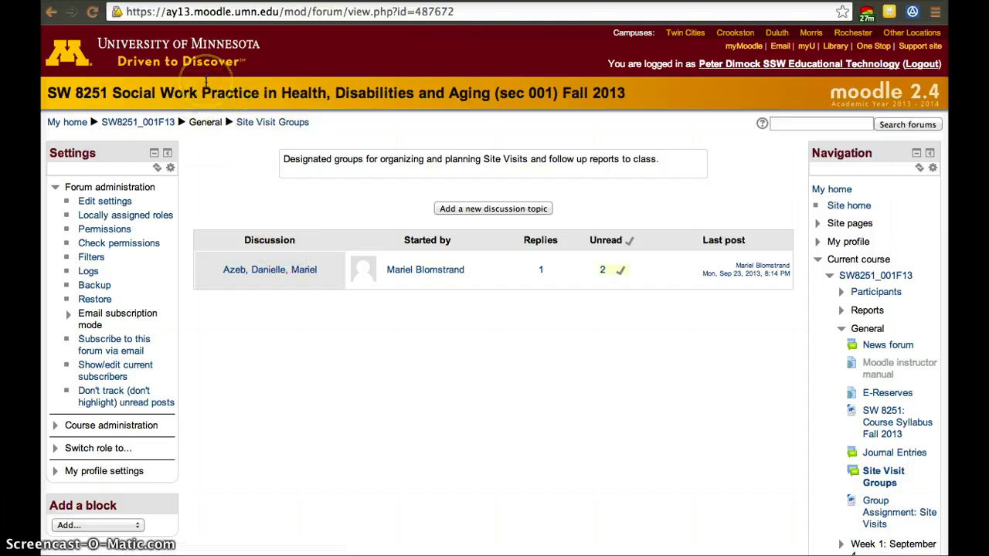
{"action": "left_click", "coordinate": [51, 13]}
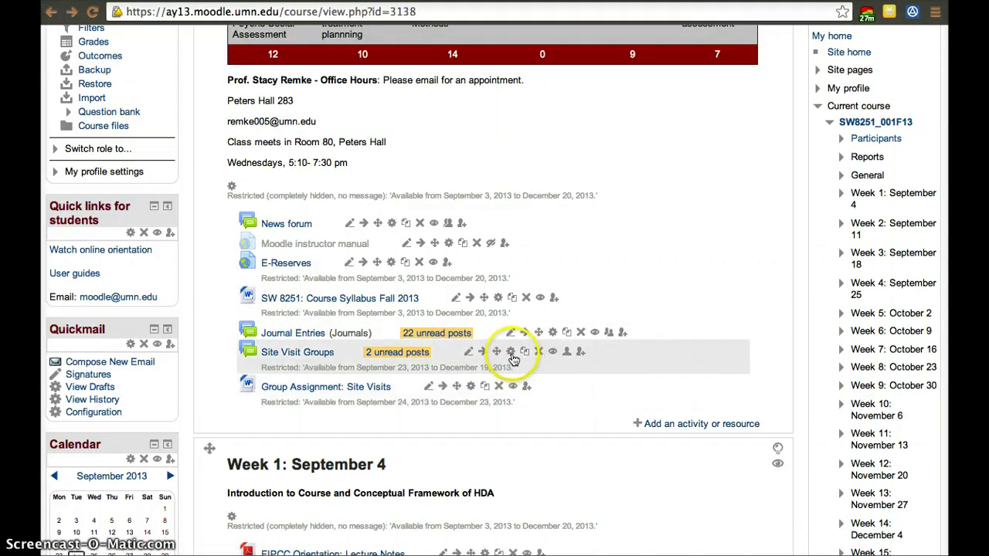
{"action": "left_click", "coordinate": [510, 352]}
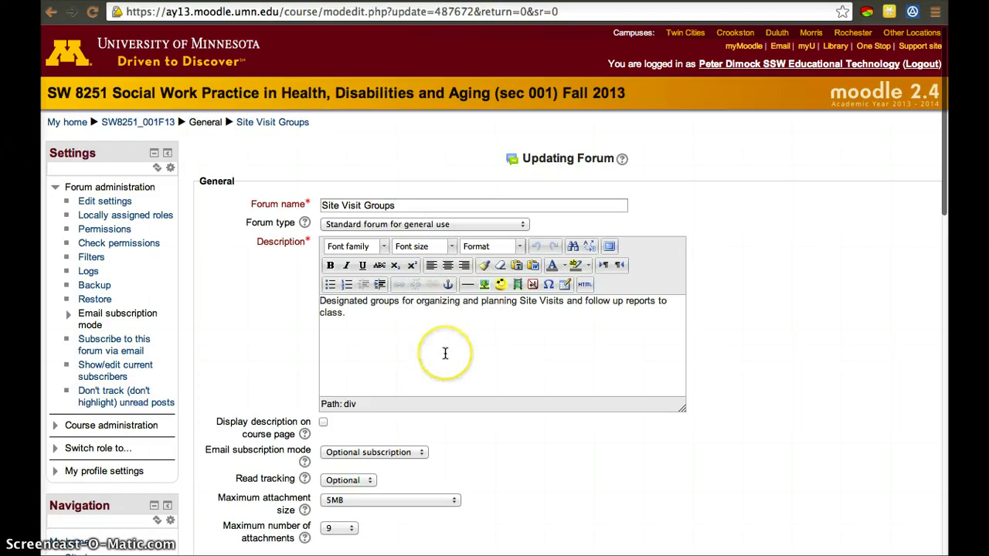
- Set the Site Visit Groups forum to Separate groups mode with the Site Visits grouping
{"action": "scroll", "coordinate": [445, 353], "scroll_direction": "down", "scroll_amount": 10}
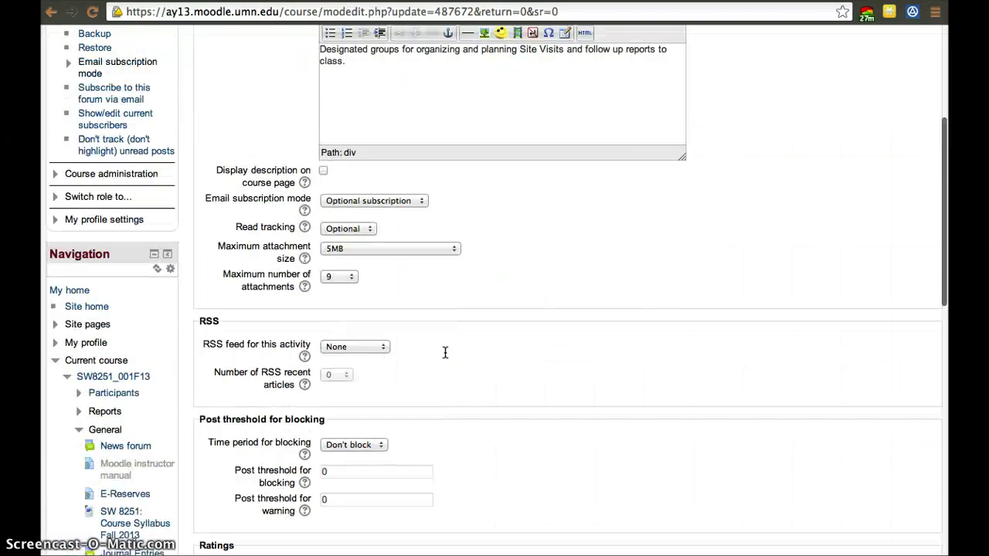
{"action": "scroll", "coordinate": [445, 353], "scroll_direction": "down", "scroll_amount": 5}
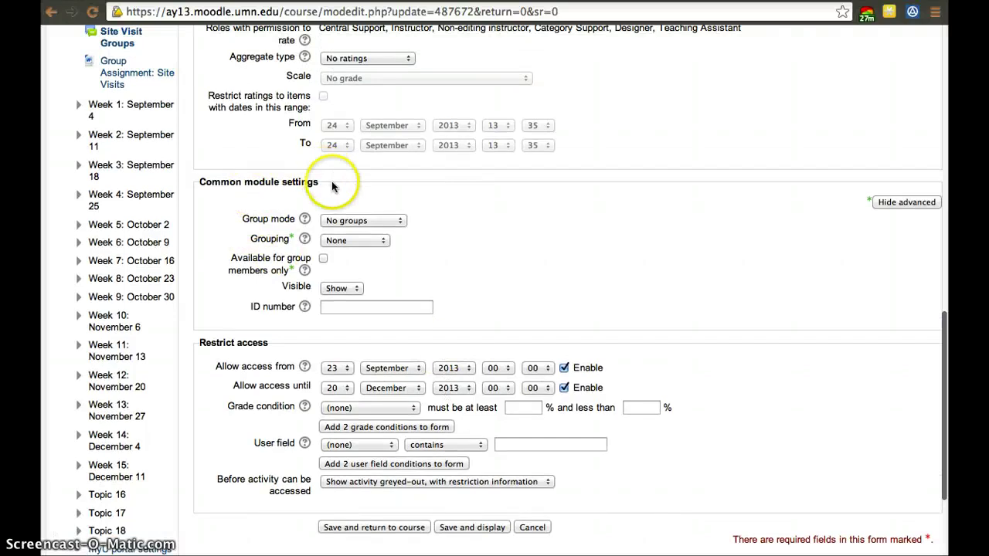
{"action": "left_click", "coordinate": [363, 221]}
{"action": "left_click", "coordinate": [361, 232]}
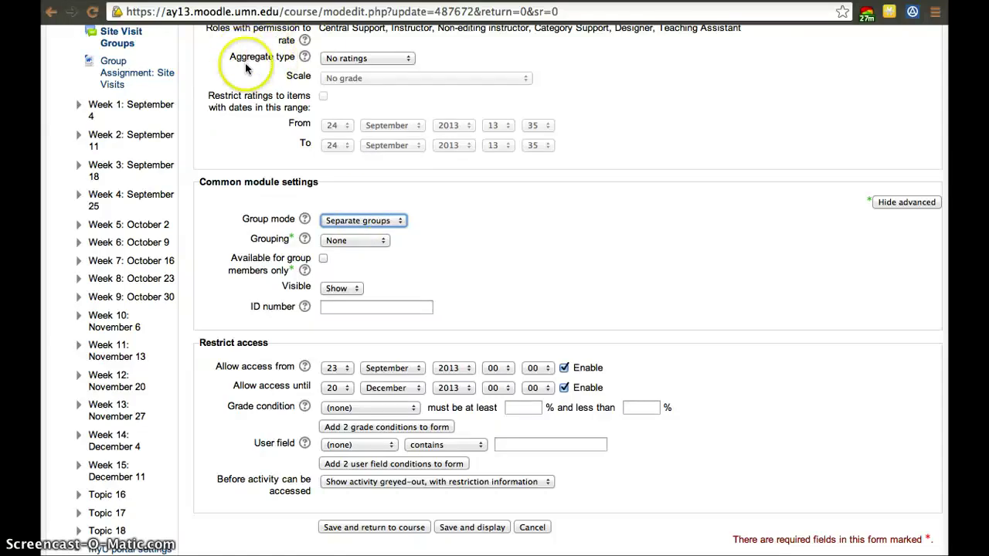
{"action": "left_click", "coordinate": [375, 248]}
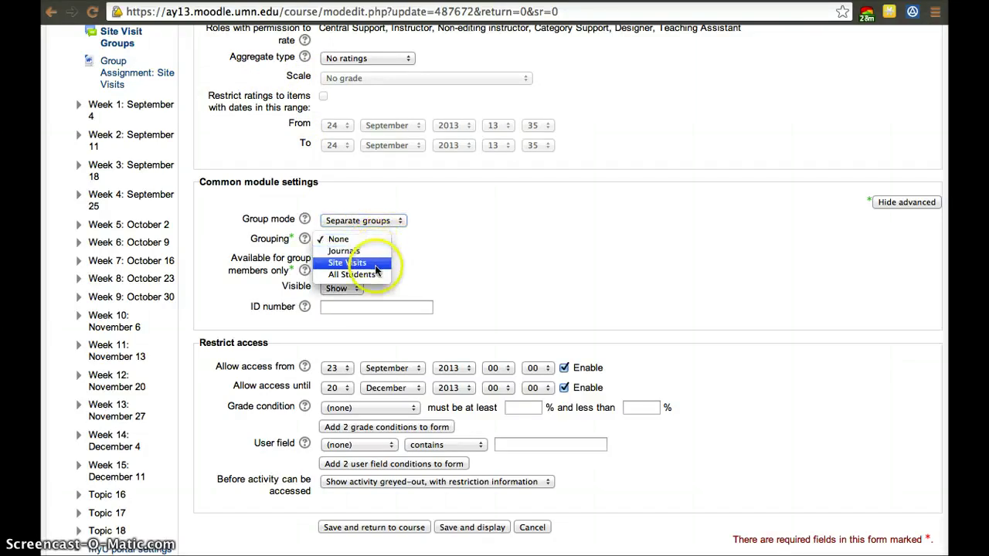
{"action": "key", "text": "Escape"}
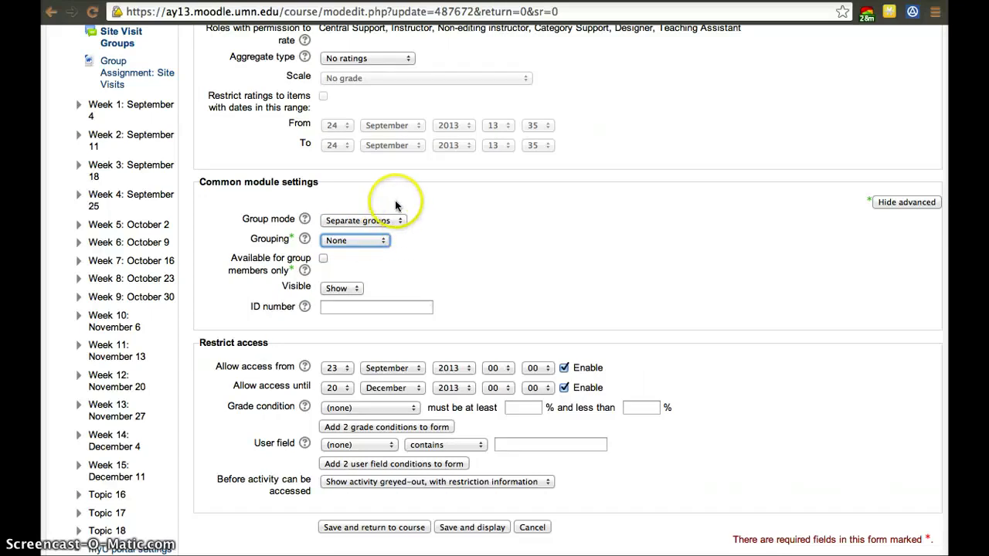
{"action": "left_click", "coordinate": [376, 241]}
{"action": "left_click", "coordinate": [368, 241]}
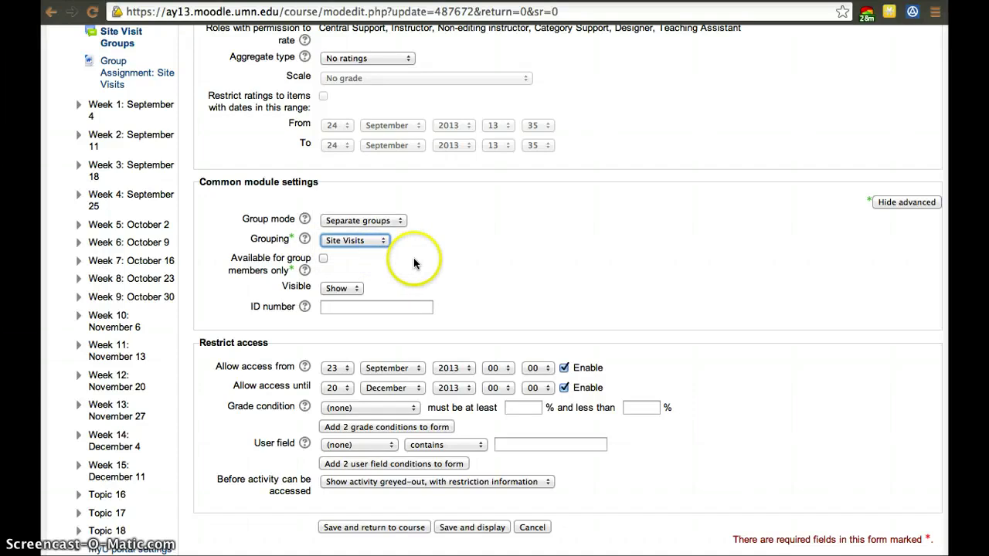
{"action": "left_click", "coordinate": [493, 303]}
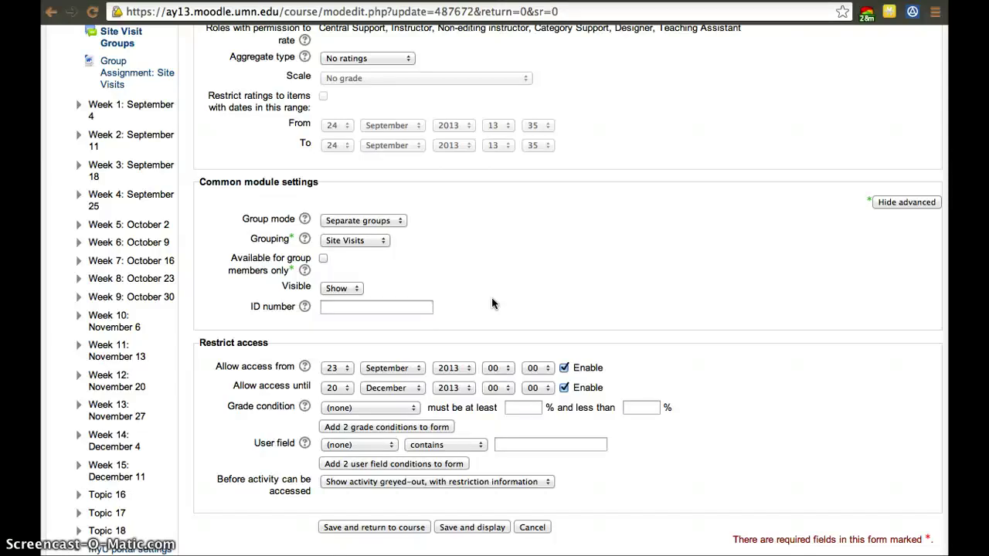
{"action": "scroll", "coordinate": [491, 303], "scroll_direction": "down", "scroll_amount": 4}
- Save the forum settings and view the Site Visit 1, then Site Visit 2 discussions
{"action": "left_click", "coordinate": [468, 374]}
{"action": "left_click", "coordinate": [721, 388]}
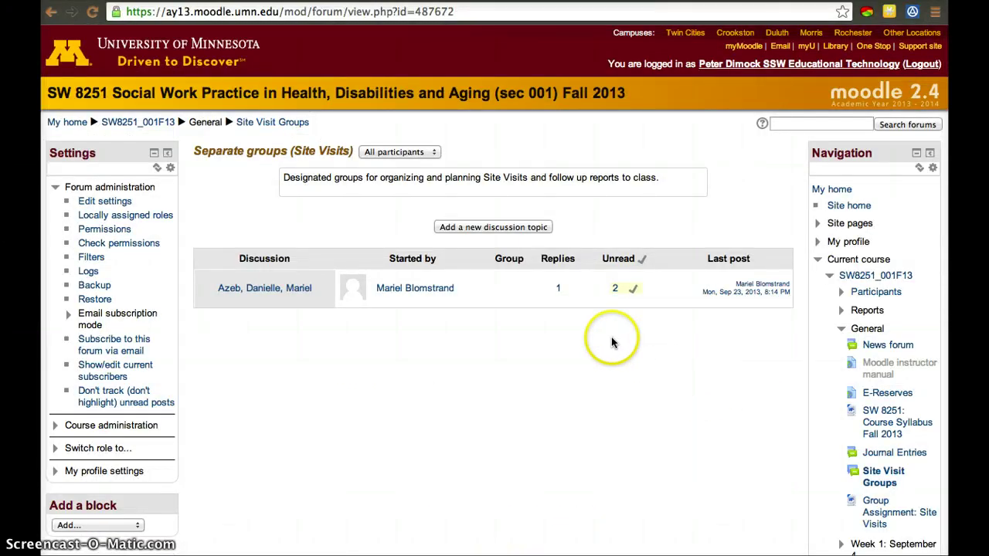
{"action": "left_click", "coordinate": [380, 152]}
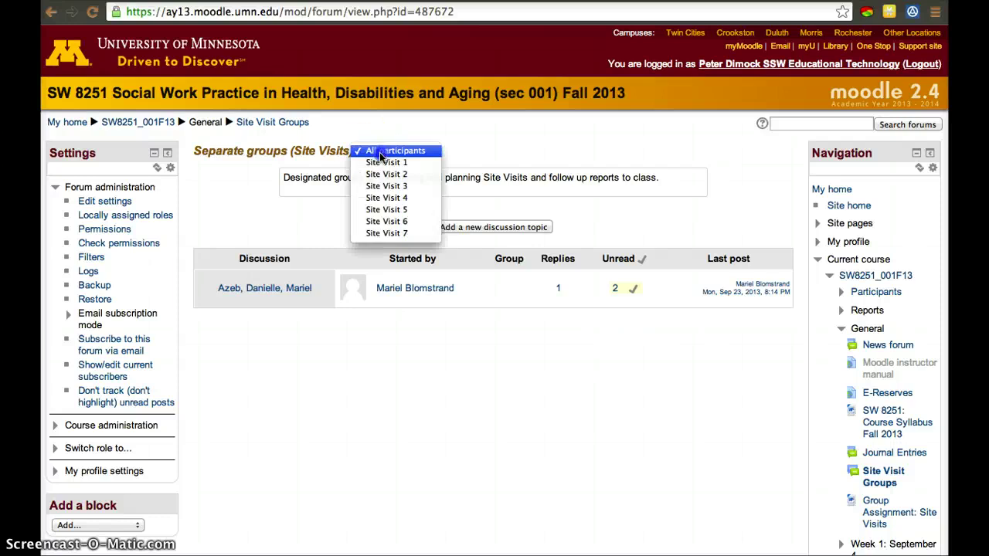
{"action": "left_click", "coordinate": [378, 163]}
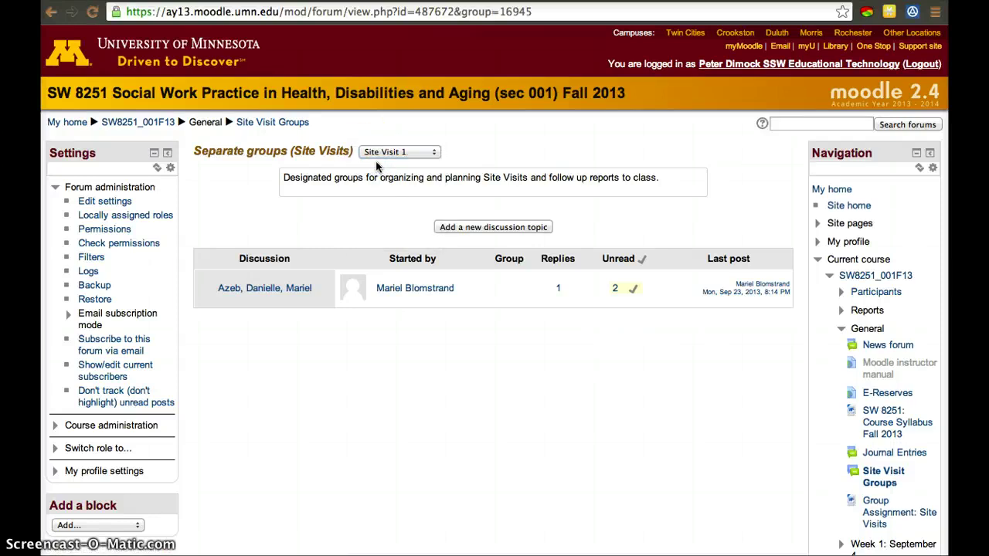
{"action": "left_click", "coordinate": [403, 152]}
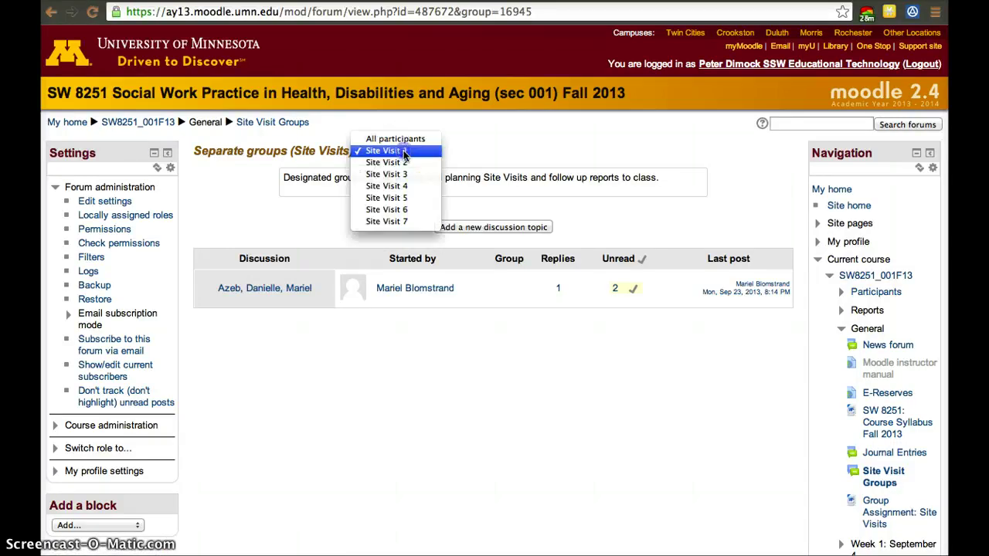
{"action": "left_click", "coordinate": [404, 163]}
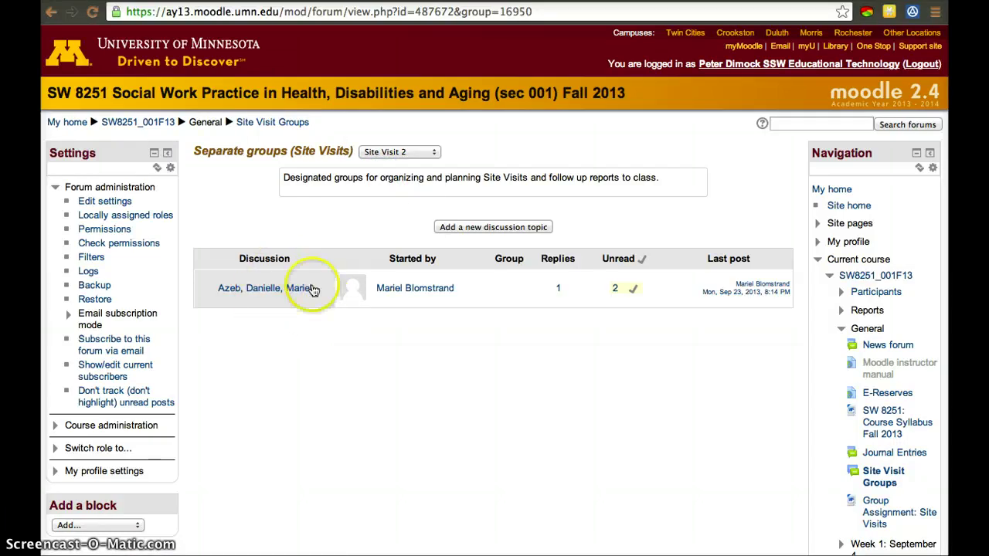
- Switch the forum view to Site Visit 3, then to Site Visit 4 discussions
{"action": "left_click", "coordinate": [378, 160]}
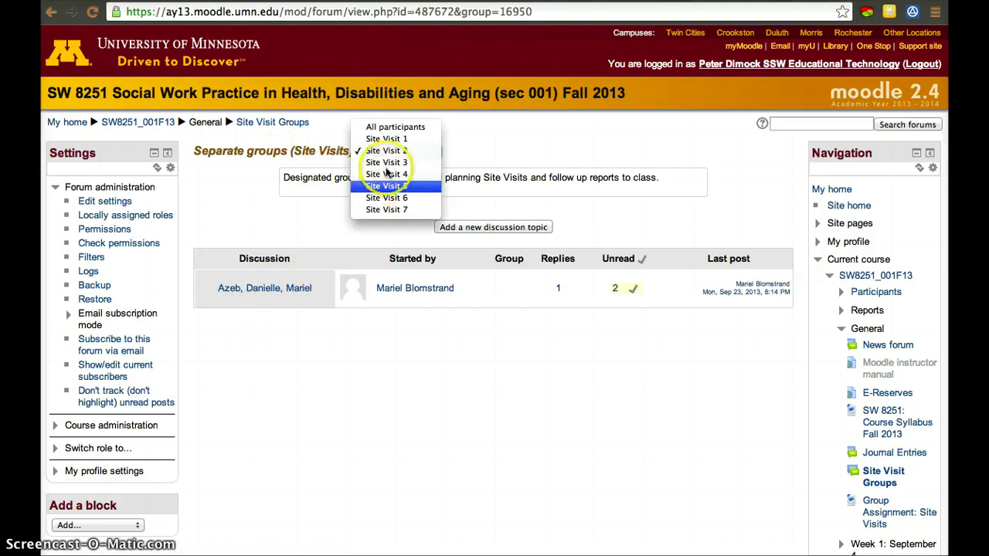
{"action": "left_click", "coordinate": [388, 165]}
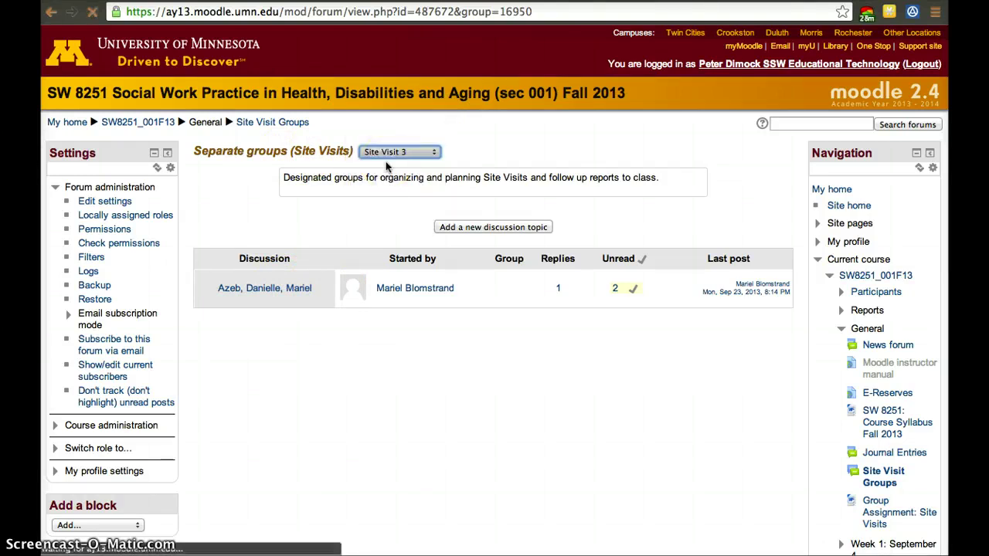
{"action": "left_click", "coordinate": [399, 152]}
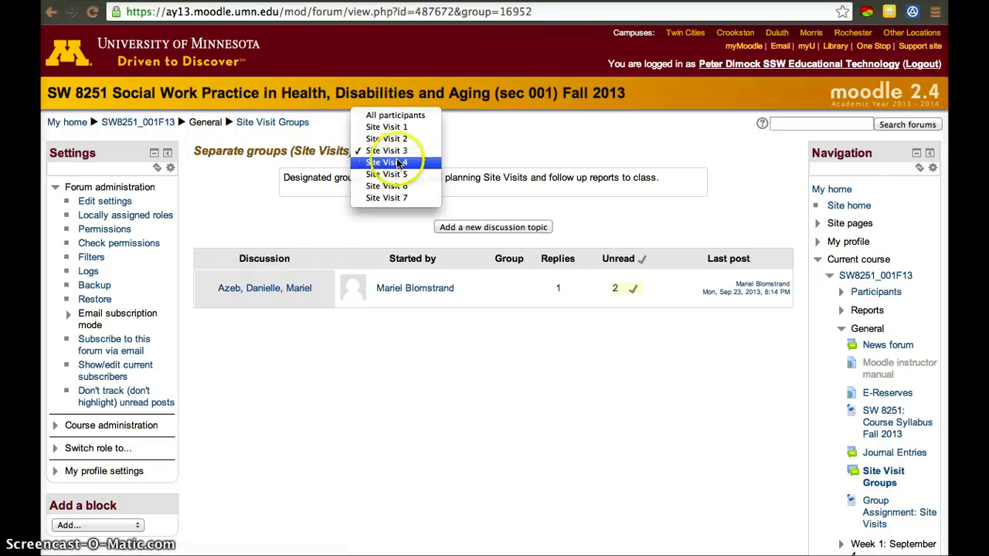
{"action": "left_click", "coordinate": [416, 153]}
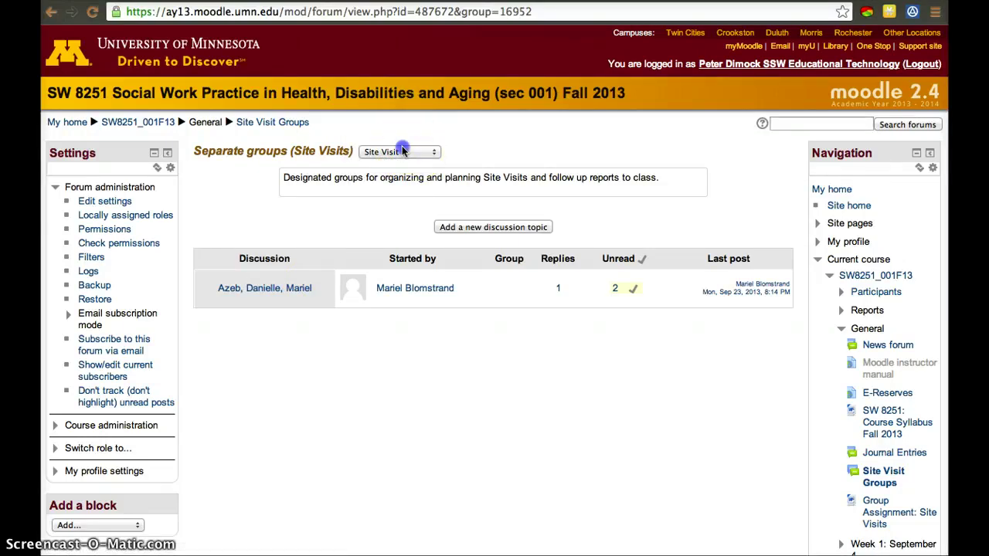
{"action": "left_click", "coordinate": [403, 152]}
{"action": "left_click", "coordinate": [403, 161]}
{"action": "left_click", "coordinate": [408, 150]}
{"action": "left_click", "coordinate": [691, 454]}
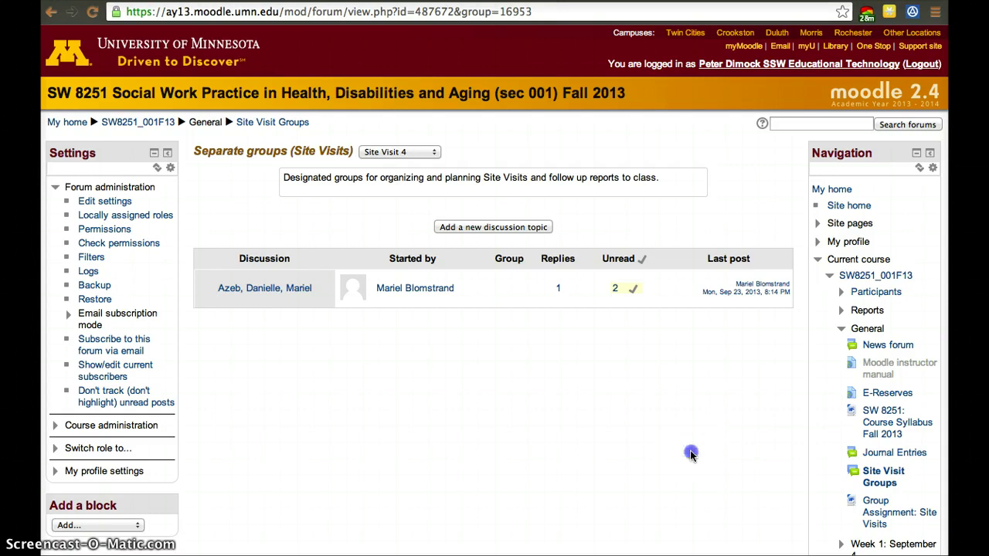